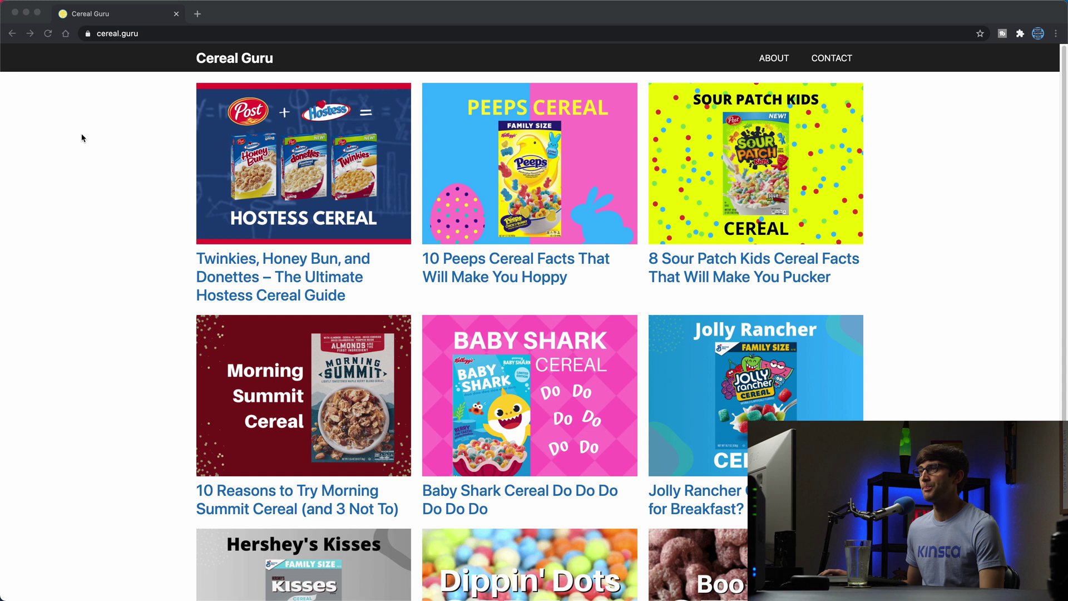
- Focus the Chrome window showing the Cereal Guru homepage
{"action": "left_click", "coordinate": [126, 73]}
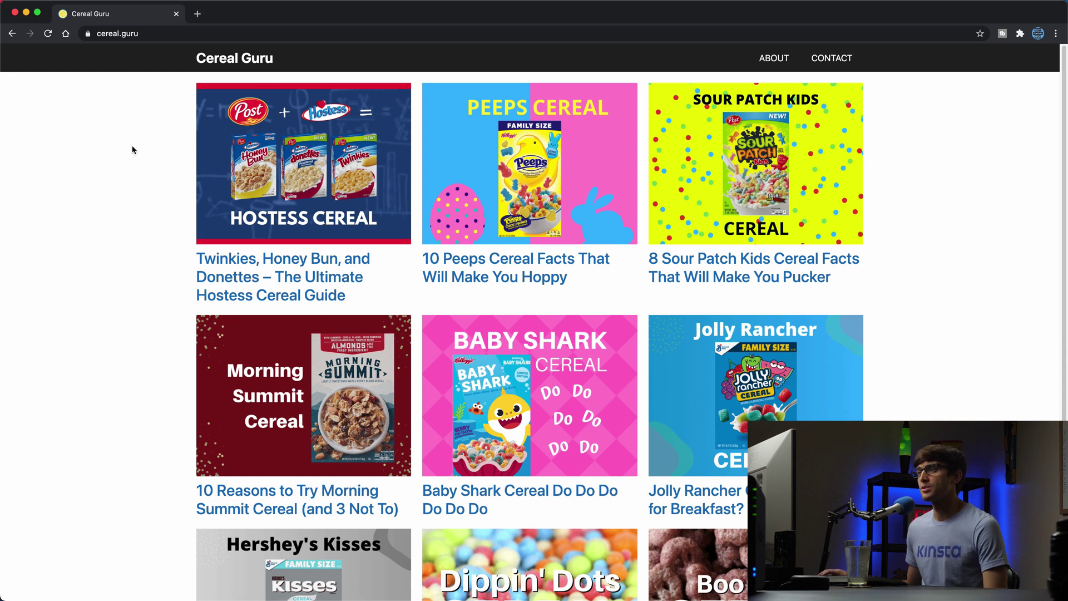
- View the homepage's page source and highlight the perfmatters (line 6) and Yoast SEO (line 10) comments
{"action": "right_click", "coordinate": [105, 170]}
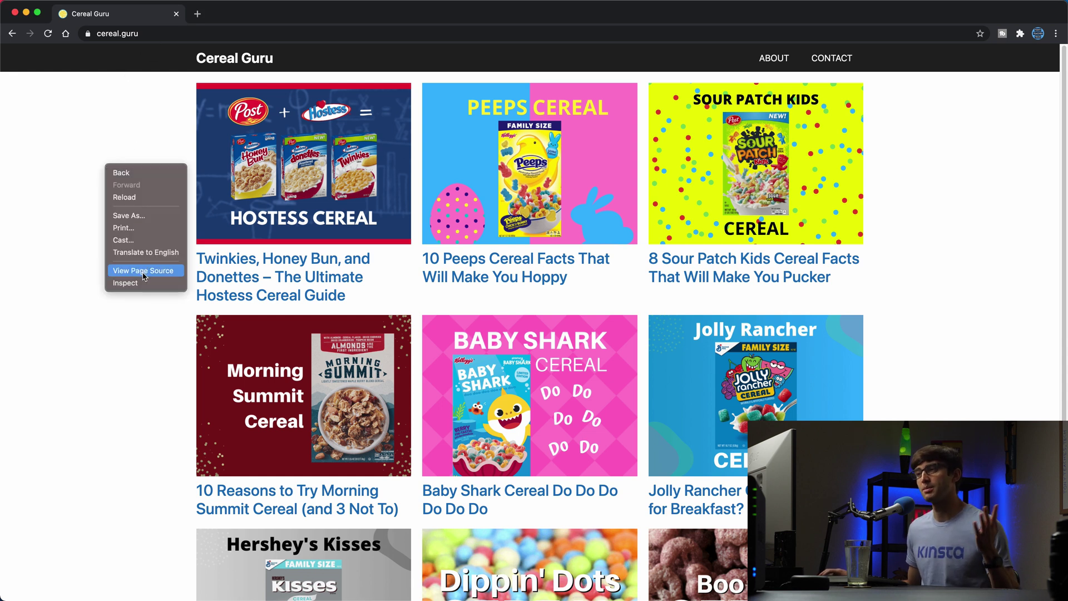
{"action": "left_click", "coordinate": [143, 272]}
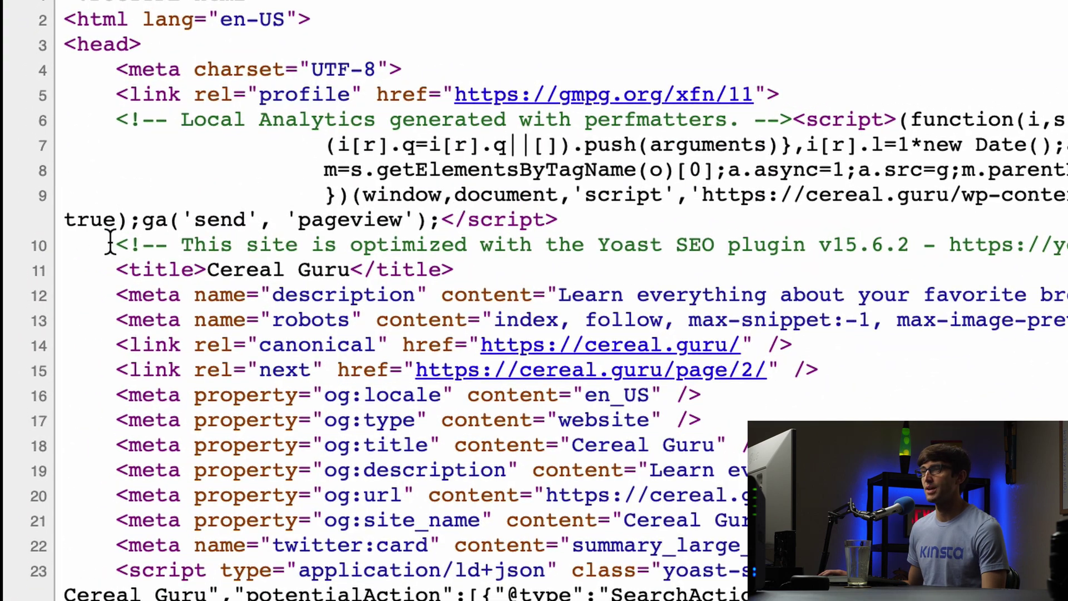
{"action": "left_click_drag", "start_coordinate": [114, 145], "coordinate": [618, 120]}
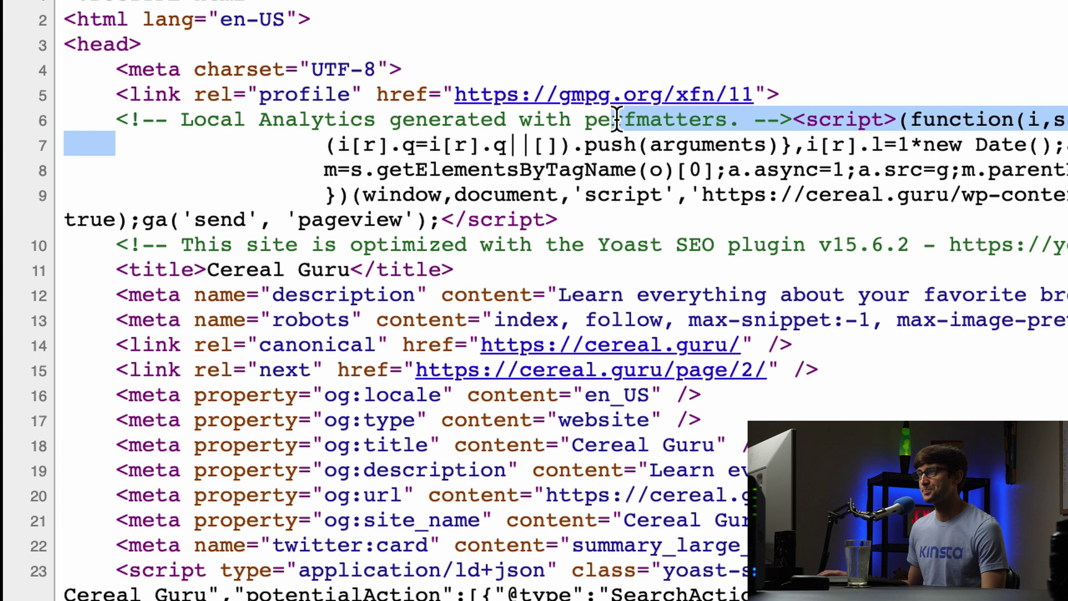
{"action": "left_click_drag", "start_coordinate": [728, 120], "coordinate": [195, 123]}
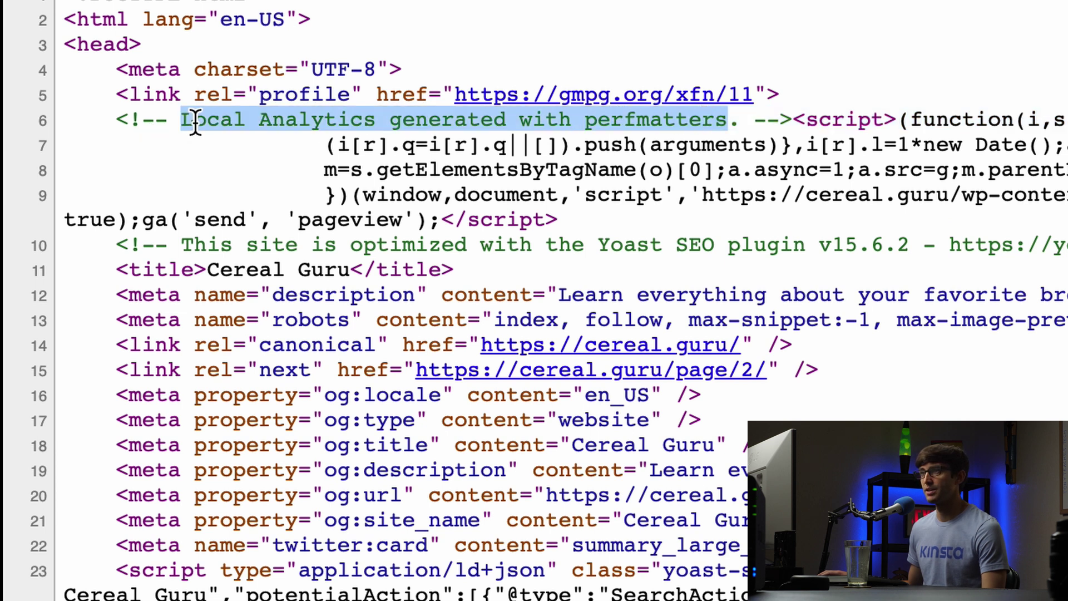
{"action": "double_click", "coordinate": [697, 112]}
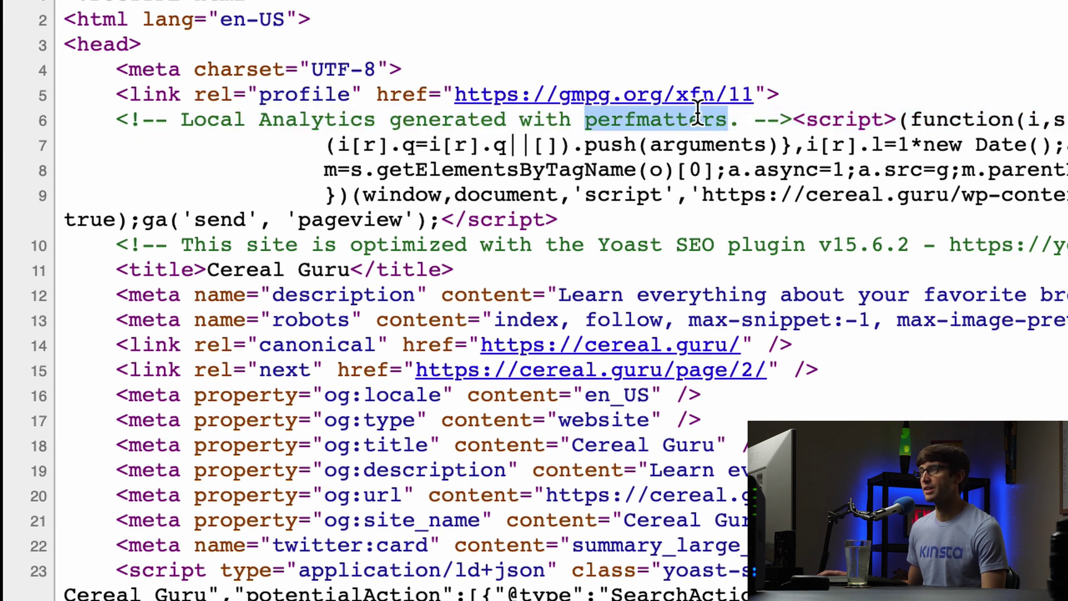
{"action": "left_click_drag", "start_coordinate": [697, 112], "coordinate": [198, 119]}
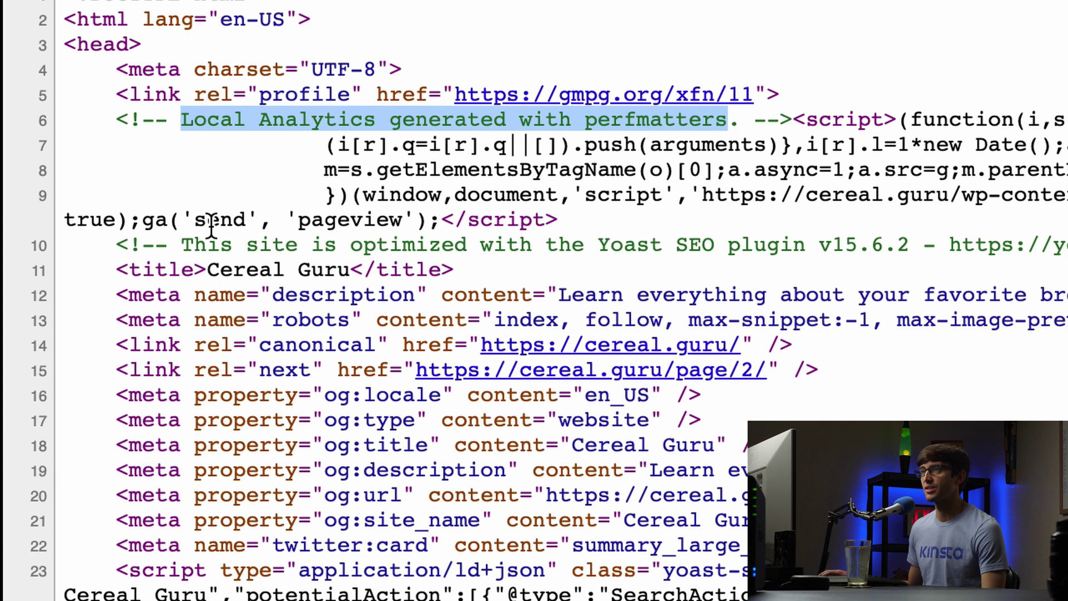
{"action": "left_click_drag", "start_coordinate": [183, 245], "coordinate": [1066, 245]}
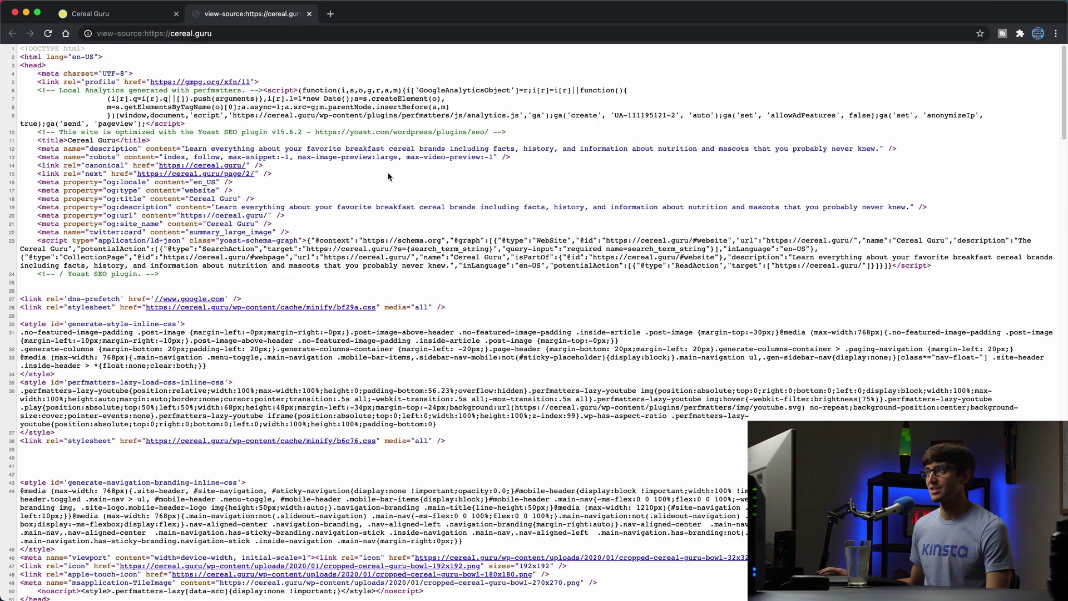
{"action": "left_click_drag", "start_coordinate": [511, 134], "coordinate": [38, 134]}
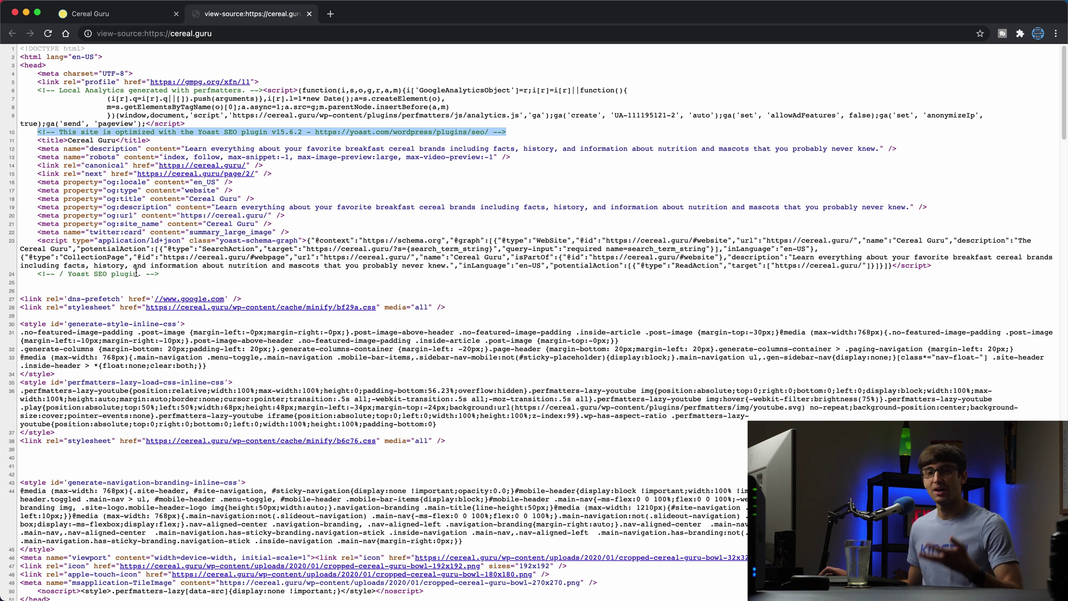
{"action": "left_click", "coordinate": [234, 63]}
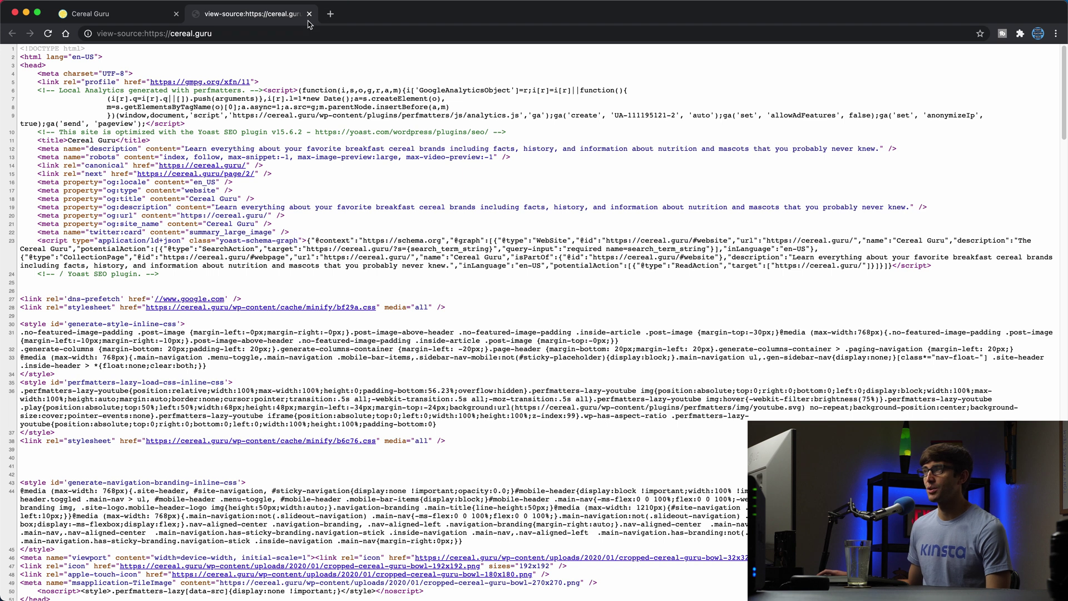
- Close the source tab, go to cereal.guru/wp-admin, and open the Plugins list
{"action": "left_click", "coordinate": [309, 13]}
{"action": "left_click", "coordinate": [228, 32]}
{"action": "left_click", "coordinate": [264, 32]}
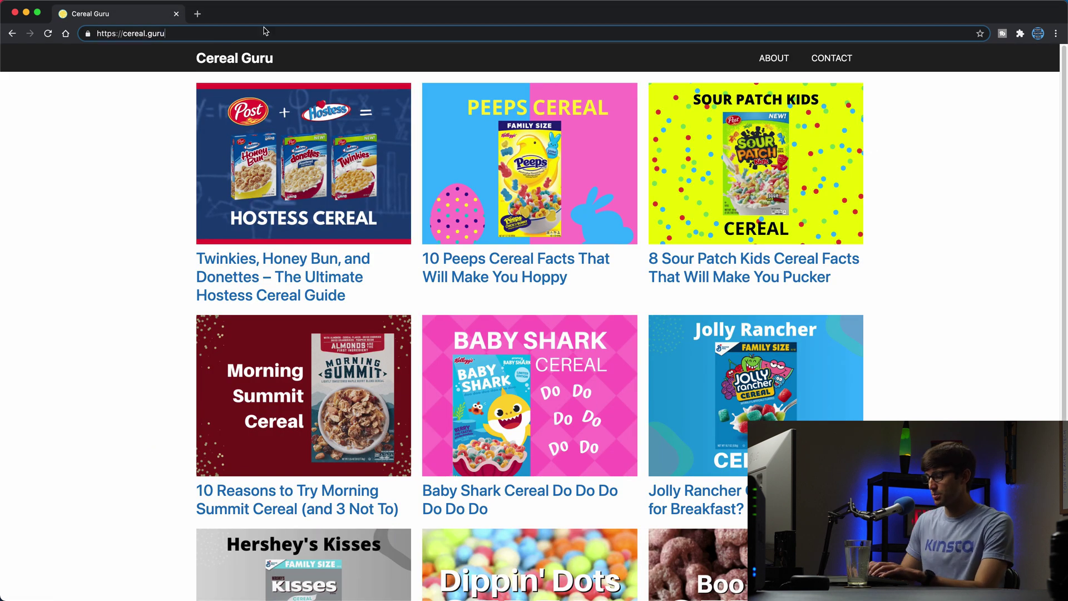
{"action": "type", "text": "/wp-a"}
{"action": "key", "text": "Return"}
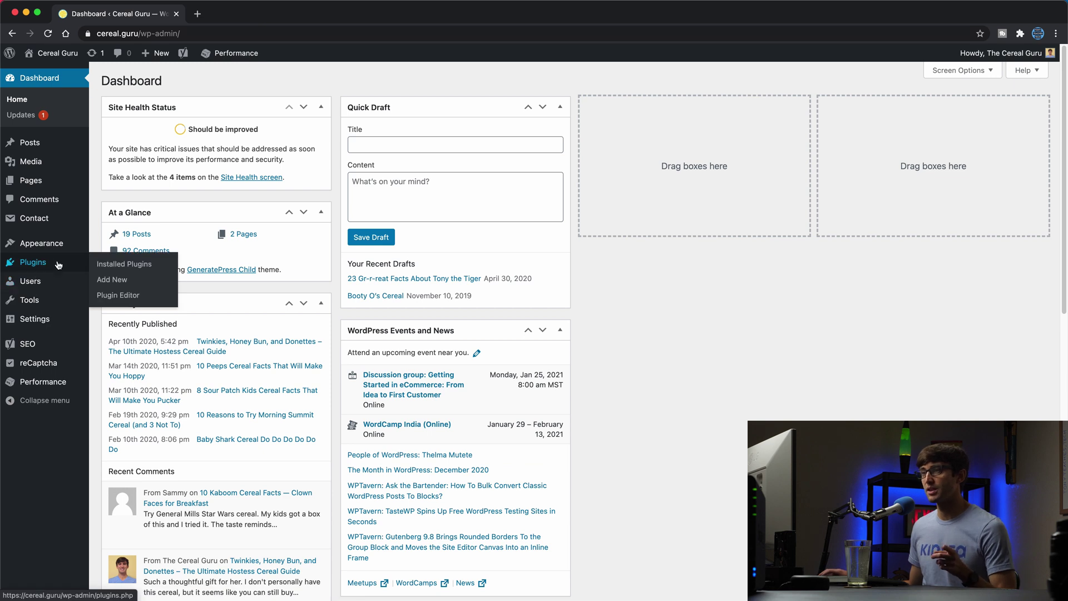
{"action": "left_click", "coordinate": [59, 265]}
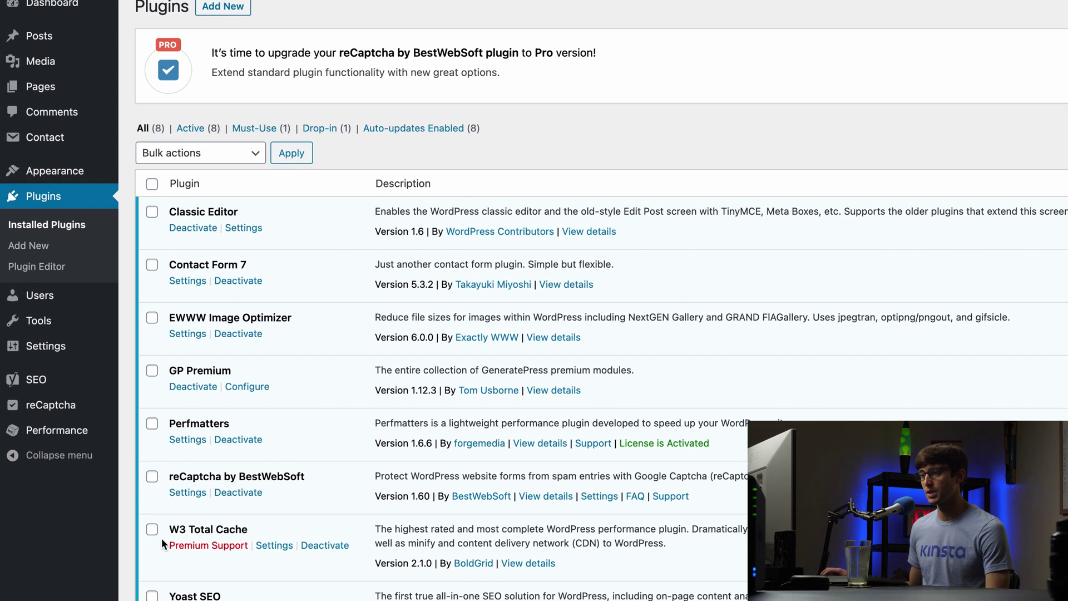
- Go from W3 Total Cache's settings to the Minify page, scrolled to the HTML & XML options
{"action": "left_click", "coordinate": [276, 546]}
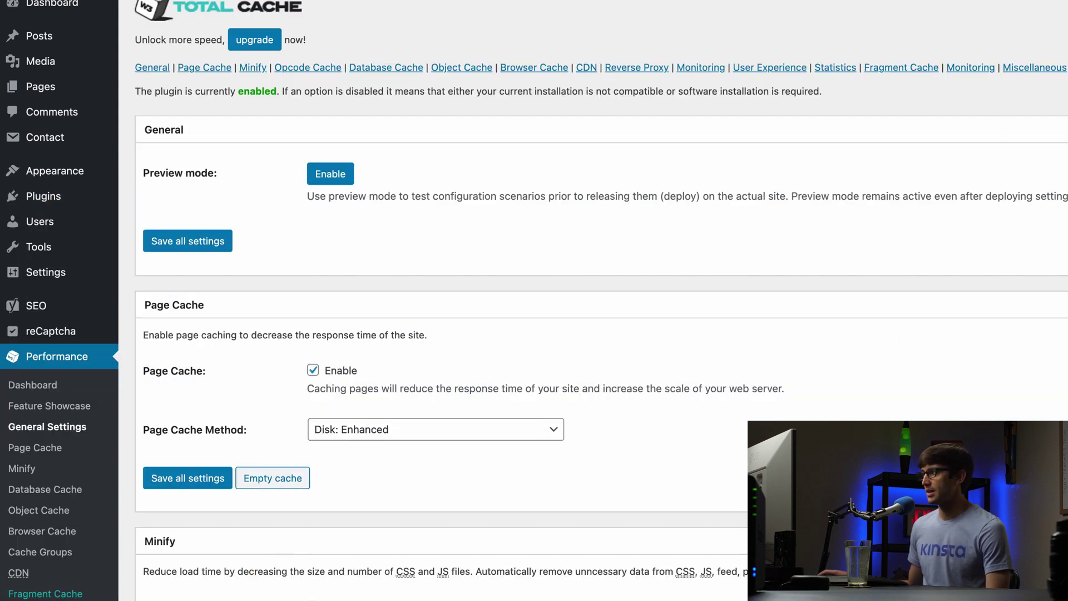
{"action": "scroll", "coordinate": [593, 300], "scroll_direction": "down", "scroll_amount": 6}
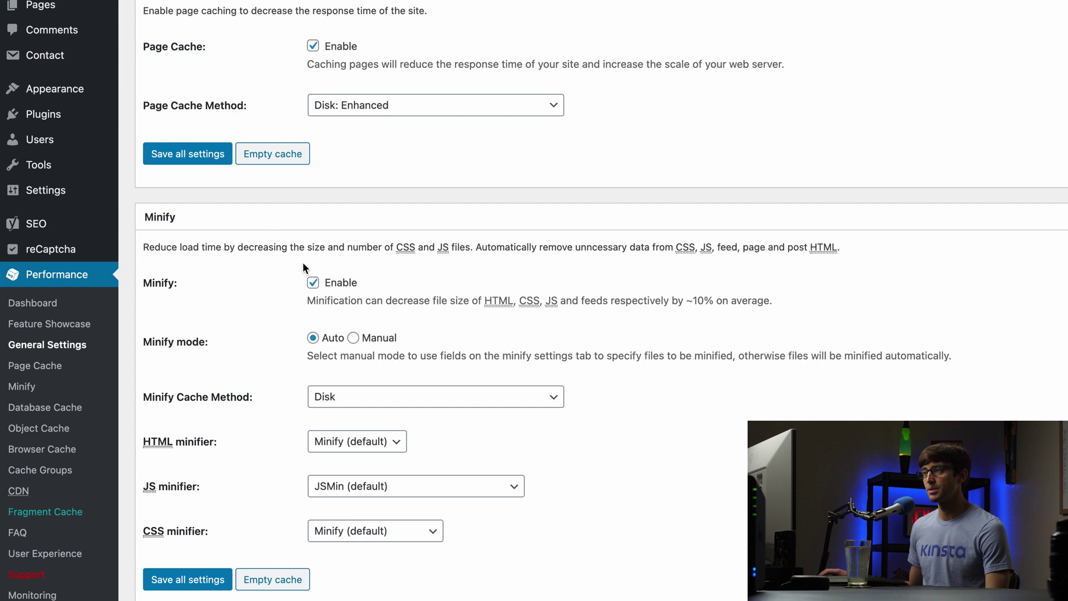
{"action": "left_click", "coordinate": [26, 393]}
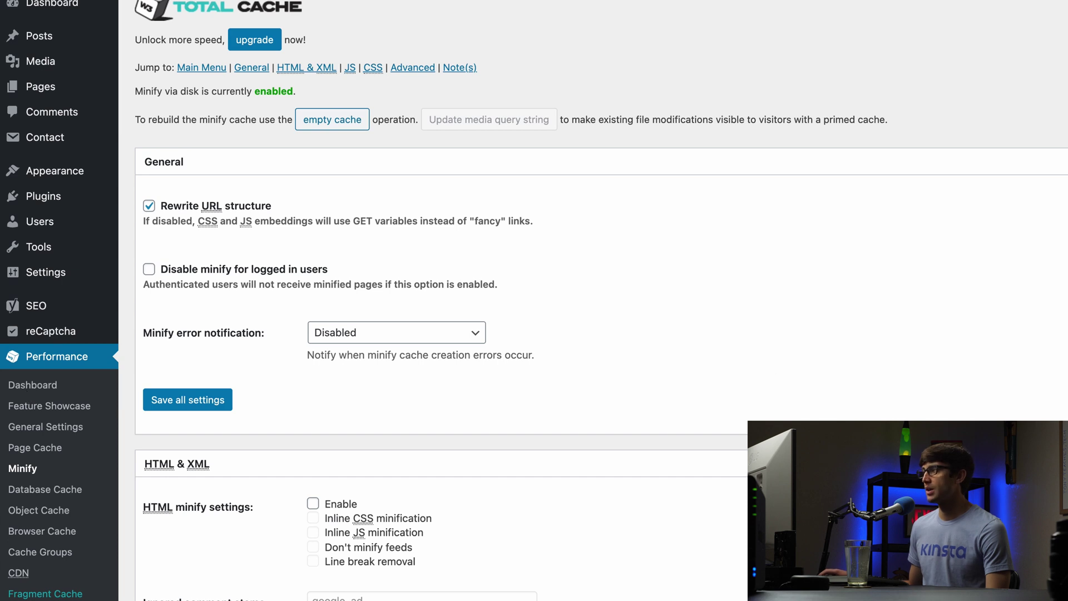
{"action": "scroll", "coordinate": [593, 300], "scroll_direction": "down", "scroll_amount": 3}
{"action": "scroll", "coordinate": [593, 301], "scroll_direction": "up", "scroll_amount": 2}
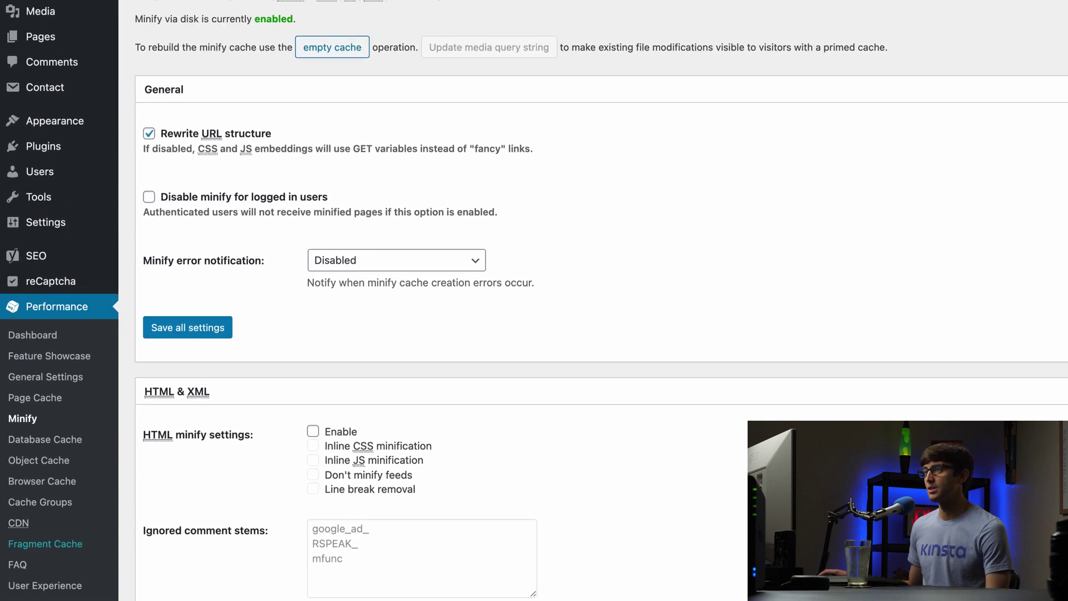
{"action": "scroll", "coordinate": [594, 301], "scroll_direction": "down", "scroll_amount": 5}
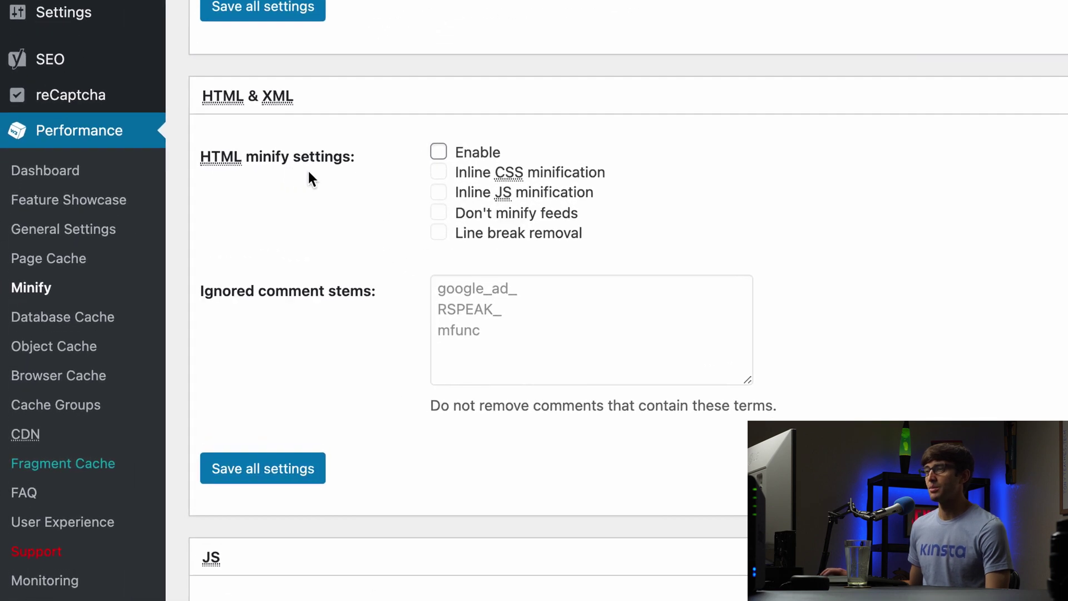
- Tick Enable under HTML minify settings and save all settings
{"action": "left_click", "coordinate": [446, 158]}
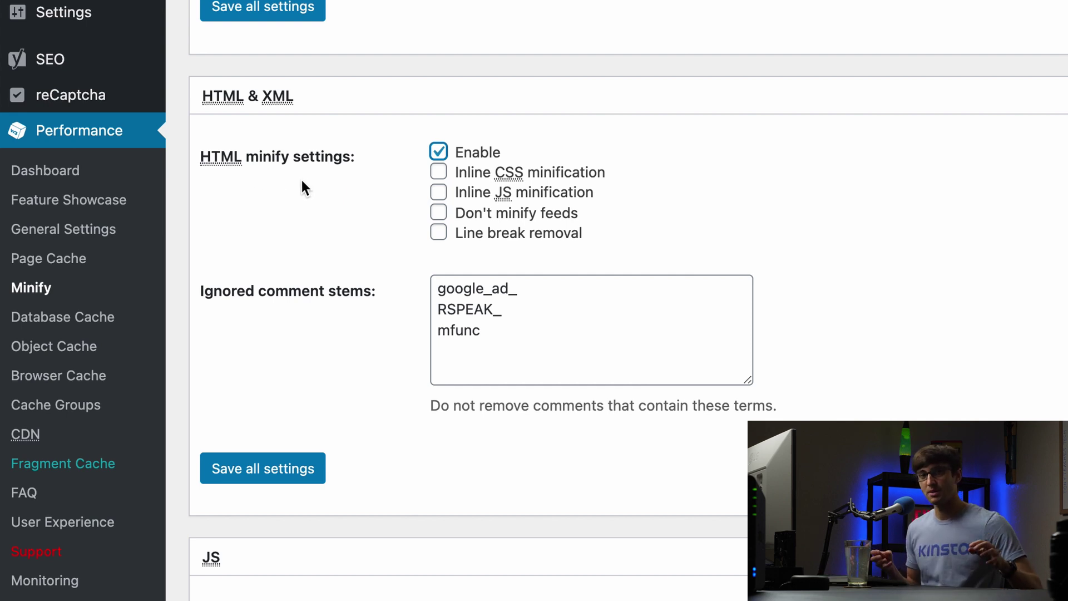
{"action": "left_click", "coordinate": [249, 468]}
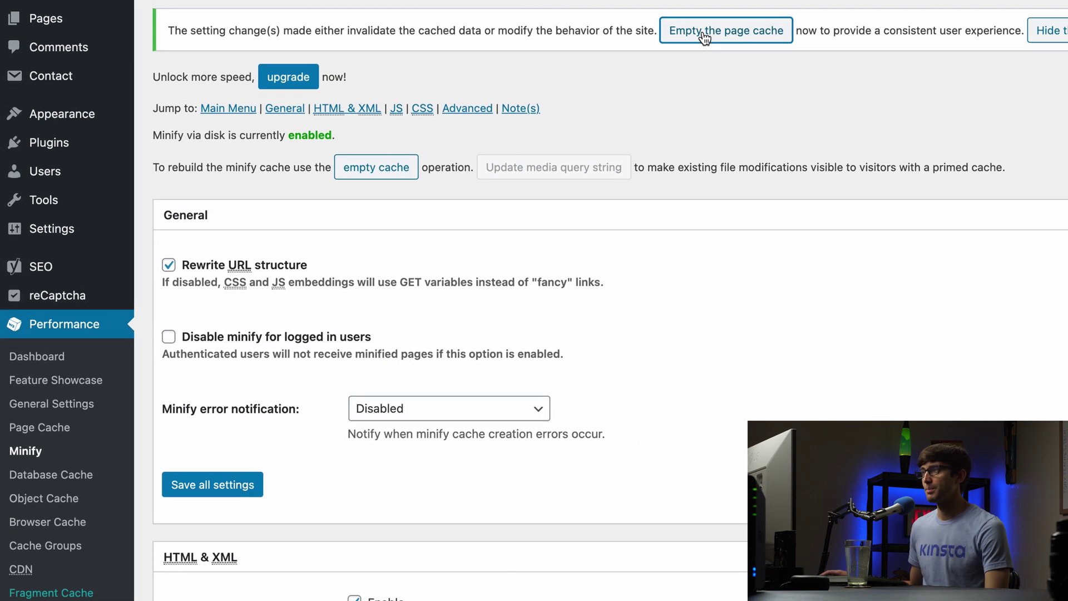
- Empty the page cache, view cereal.guru's source in a new tab, then return to Minify settings
{"action": "left_click", "coordinate": [715, 31]}
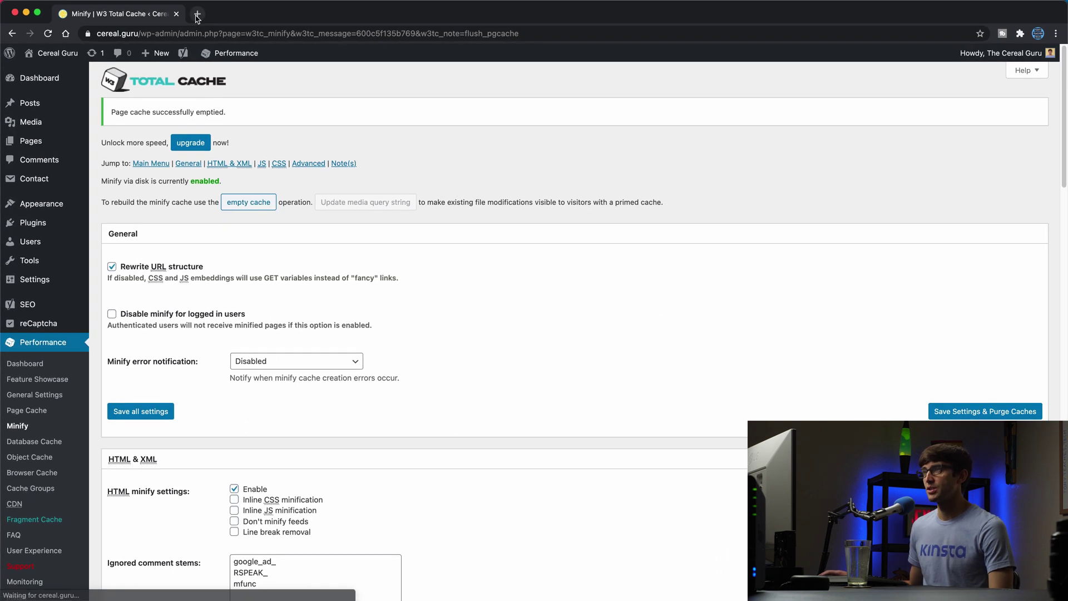
{"action": "left_click", "coordinate": [198, 14]}
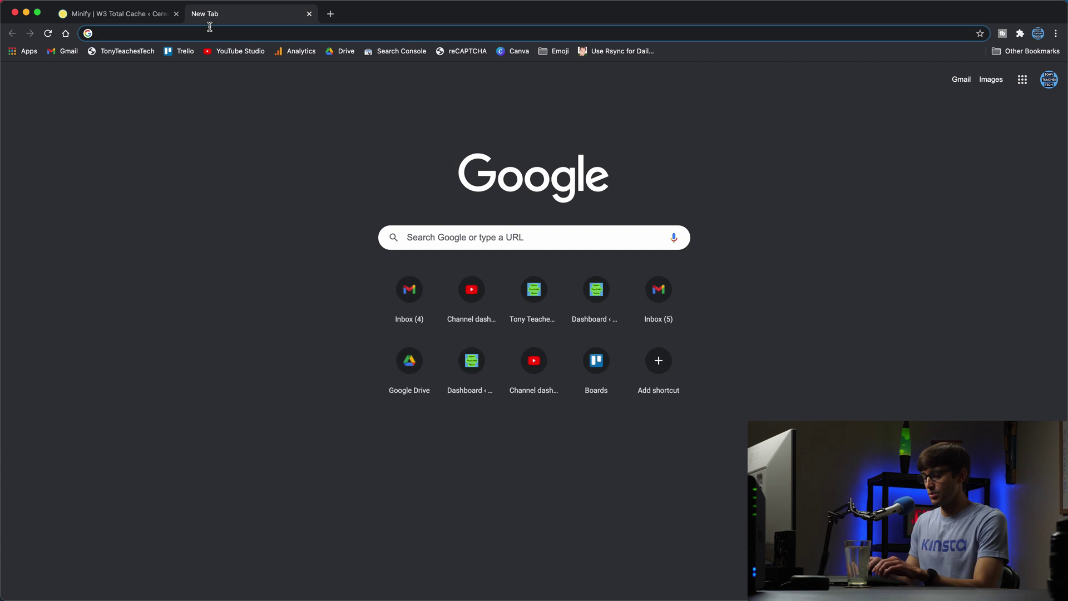
{"action": "type", "text": "cereal.guru"}
{"action": "key", "text": "Return"}
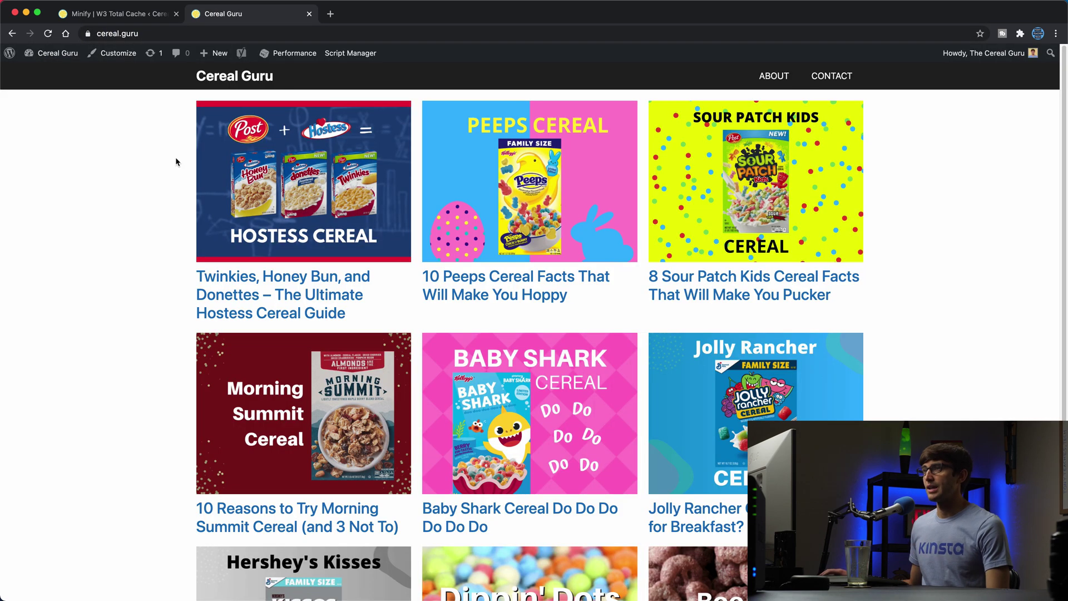
{"action": "right_click", "coordinate": [99, 252]}
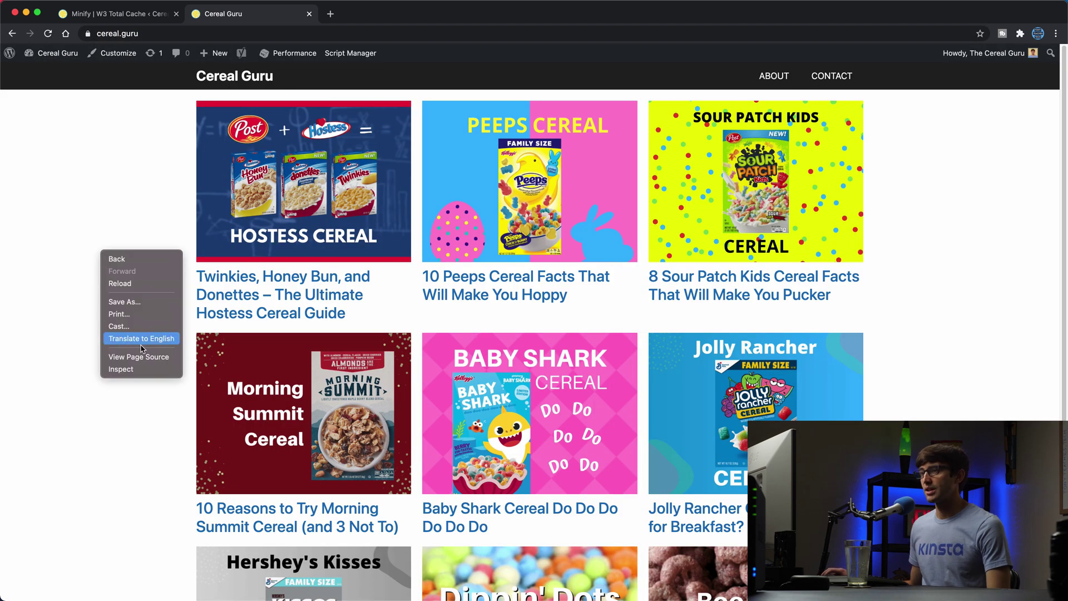
{"action": "left_click", "coordinate": [145, 359]}
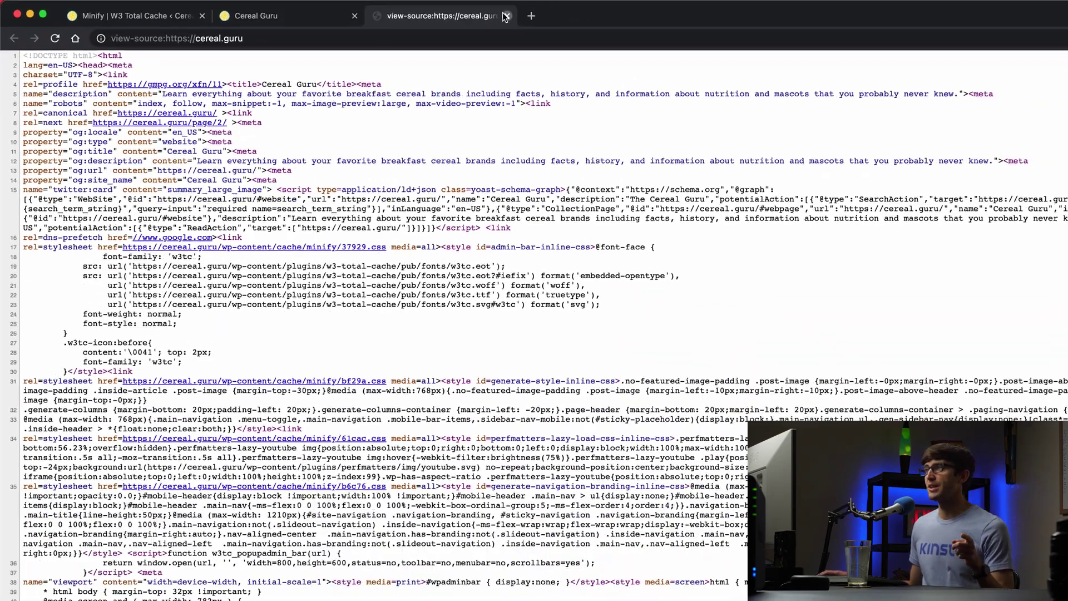
{"action": "left_click", "coordinate": [896, 28]}
{"action": "left_click", "coordinate": [69, 14]}
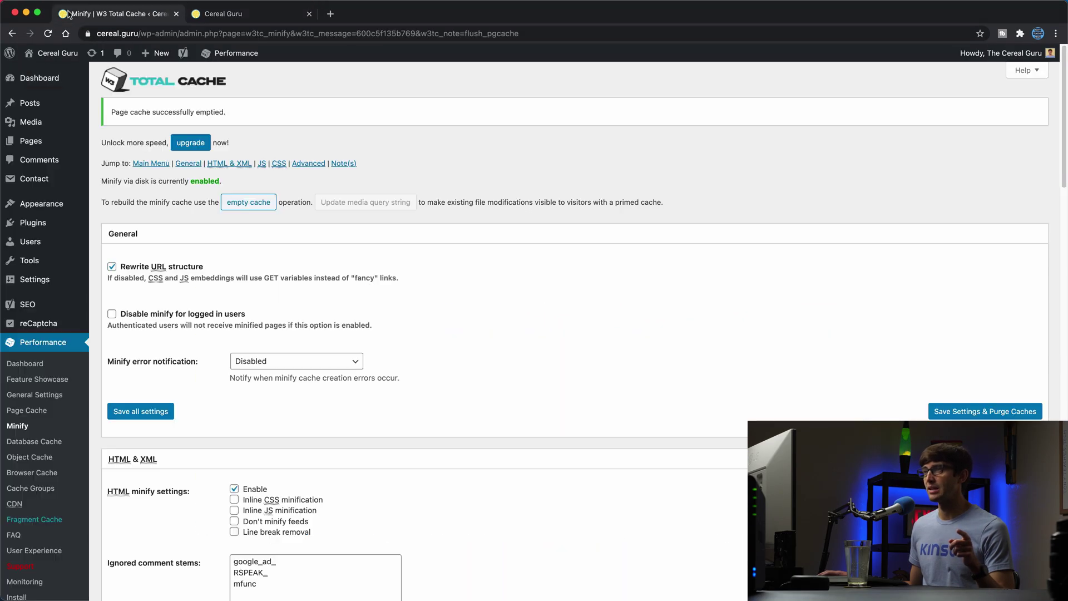
{"action": "scroll", "coordinate": [215, 322], "scroll_direction": "down", "scroll_amount": 4}
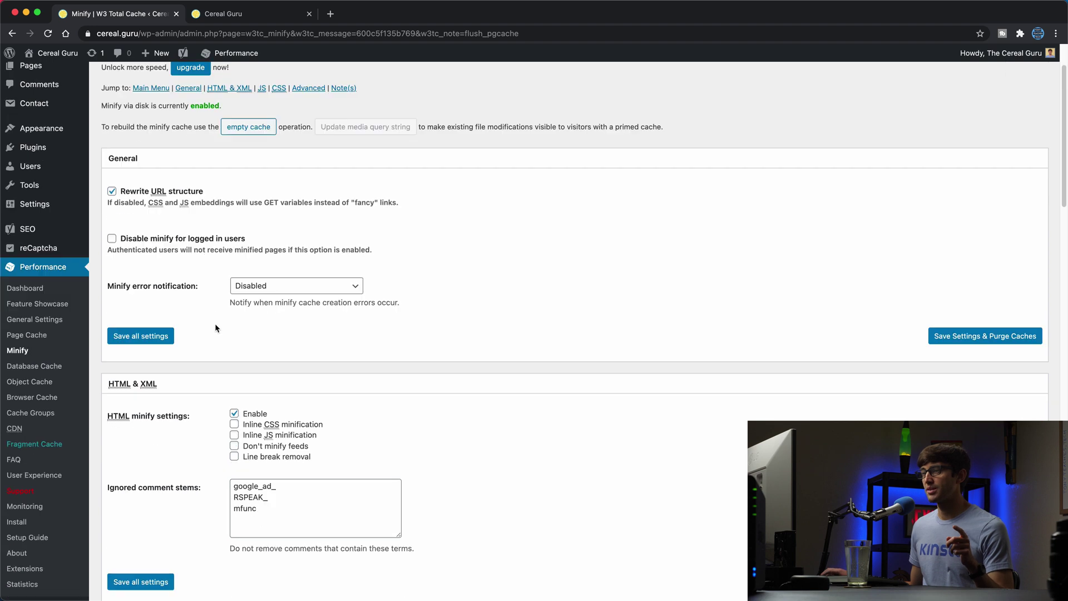
- Add 'This site is optimized' on a new line after mfunc in Ignored comment stems
{"action": "left_click", "coordinate": [295, 412]}
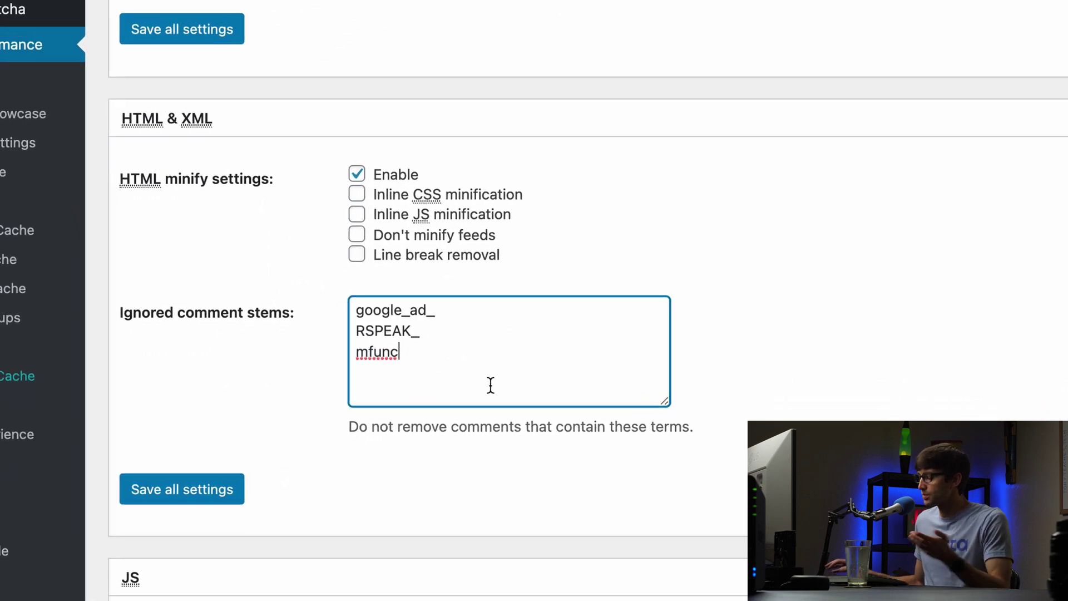
{"action": "key", "text": "Return"}
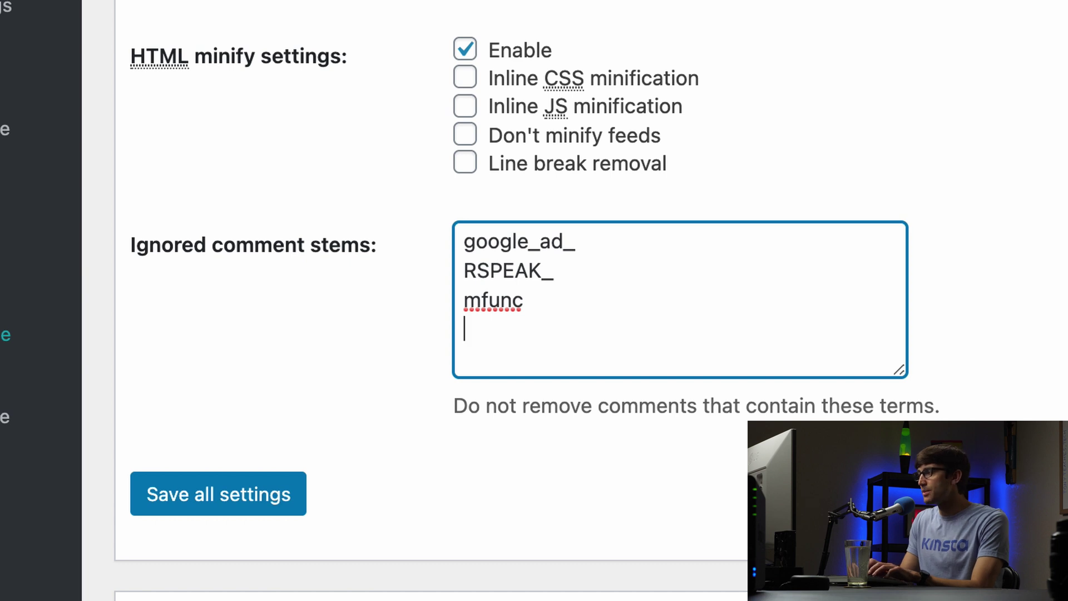
{"action": "type", "text": "This"}
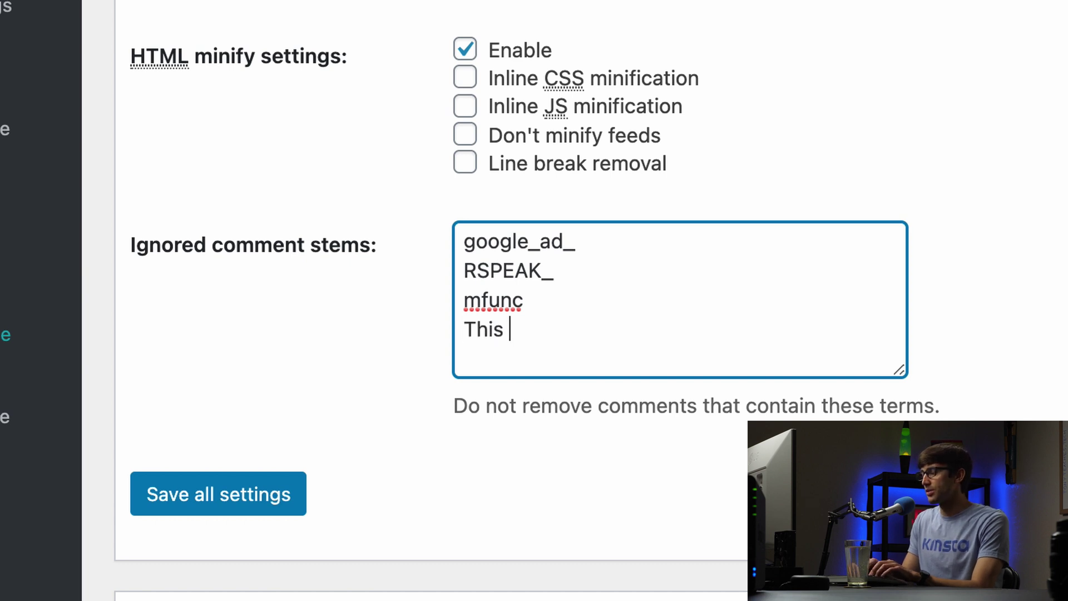
{"action": "key", "text": "Tab"}
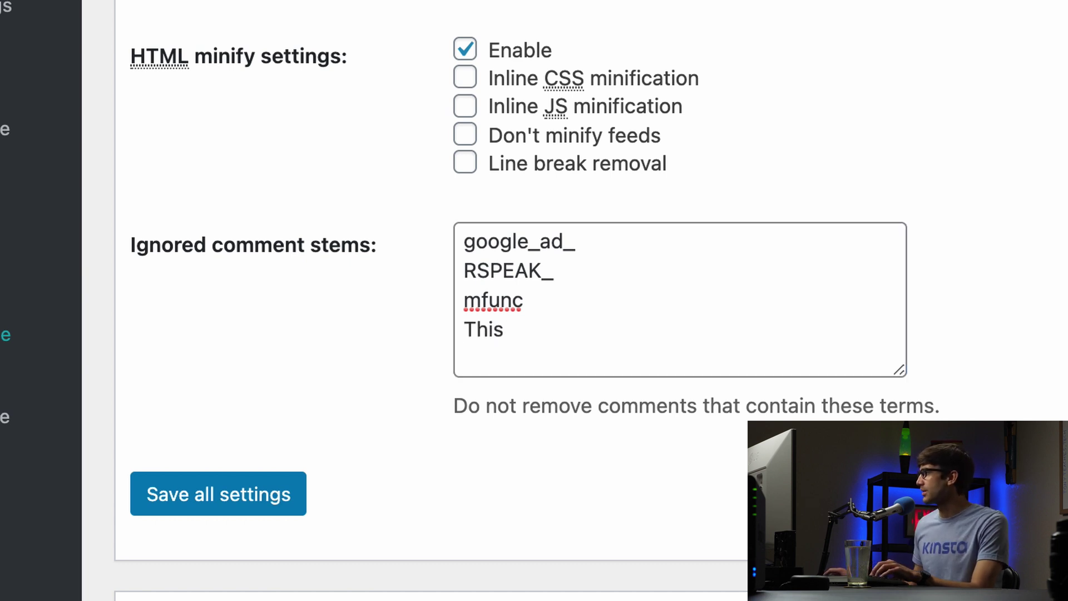
{"action": "key", "text": "shift+Tab"}
{"action": "type", "text": "site i"}
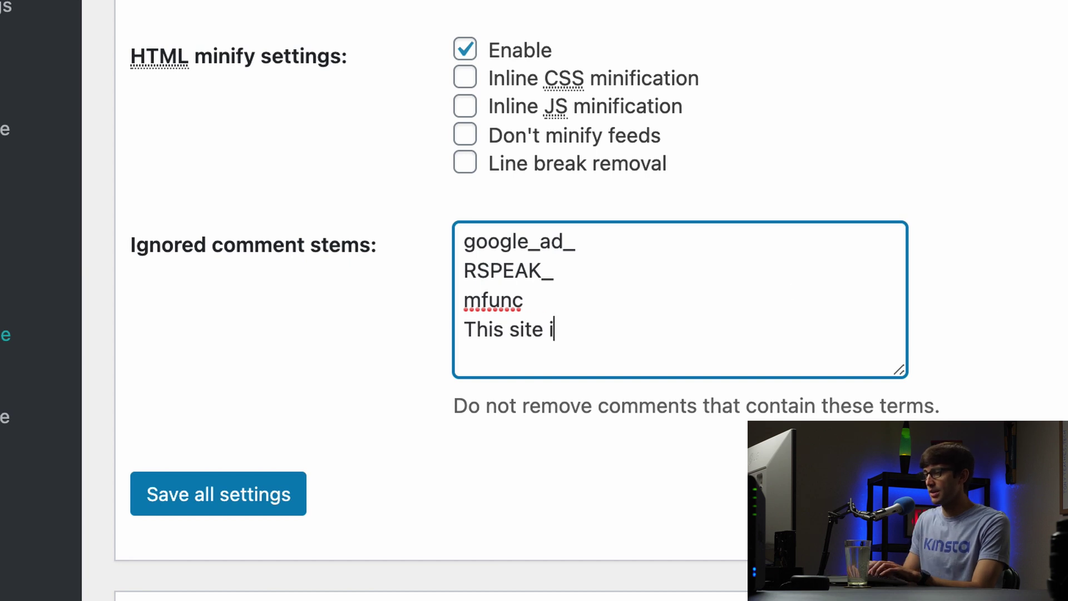
{"action": "type", "text": "s optimized"}
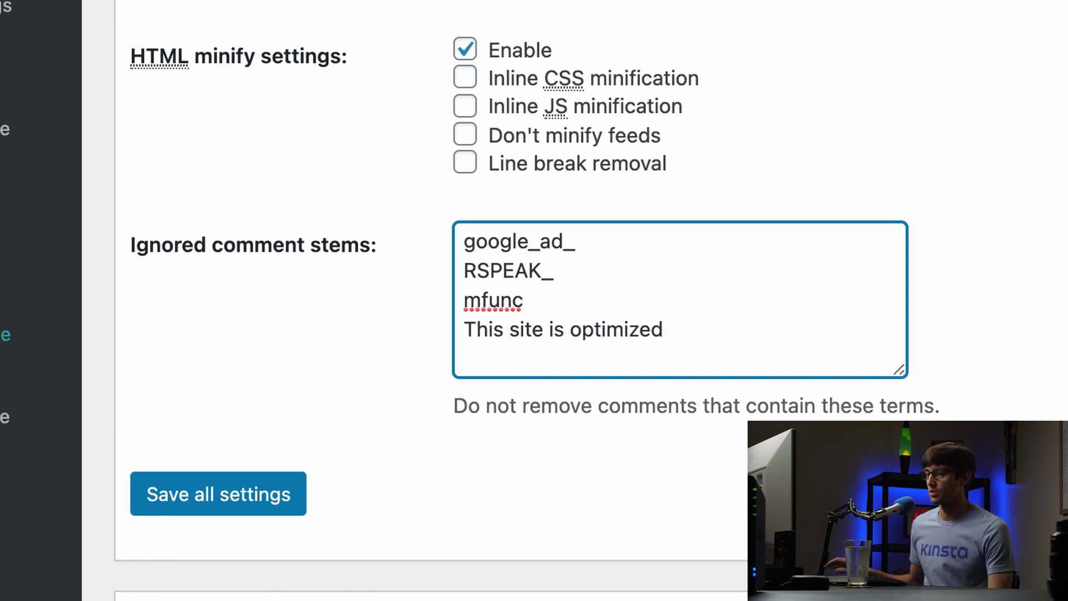
- Save the settings, then view the homepage source and highlight the Yoast SEO comment on line 5
{"action": "left_click", "coordinate": [177, 504]}
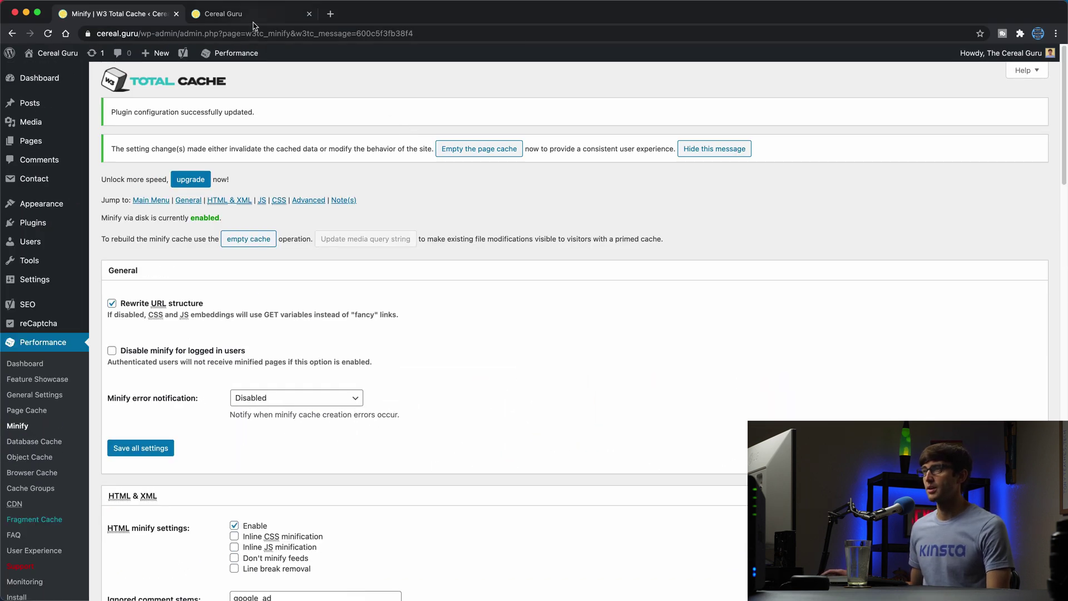
{"action": "left_click", "coordinate": [254, 22]}
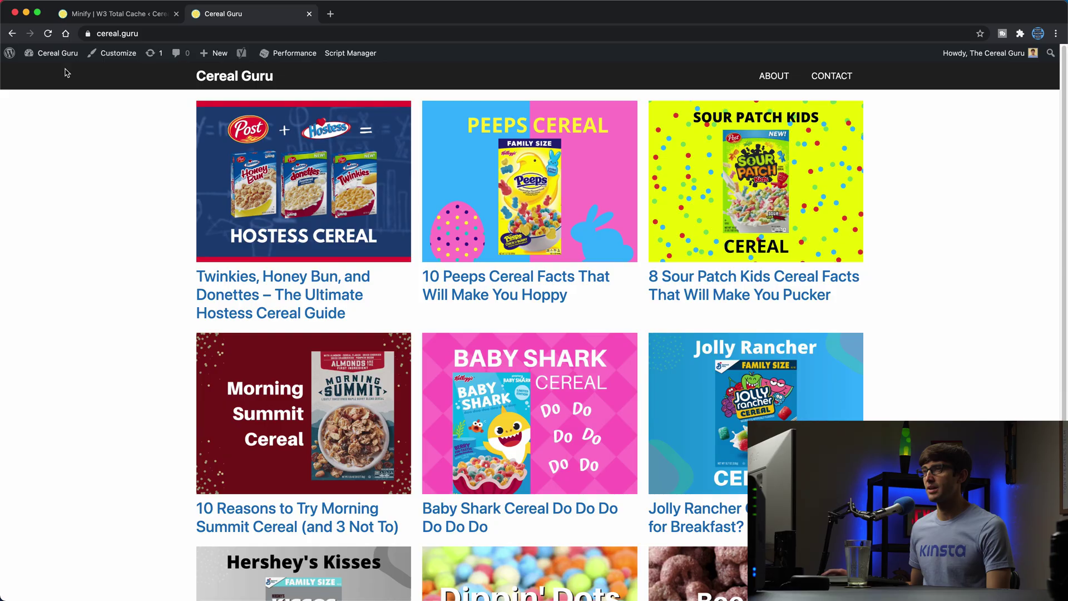
{"action": "right_click", "coordinate": [67, 184]}
{"action": "left_click", "coordinate": [106, 286]}
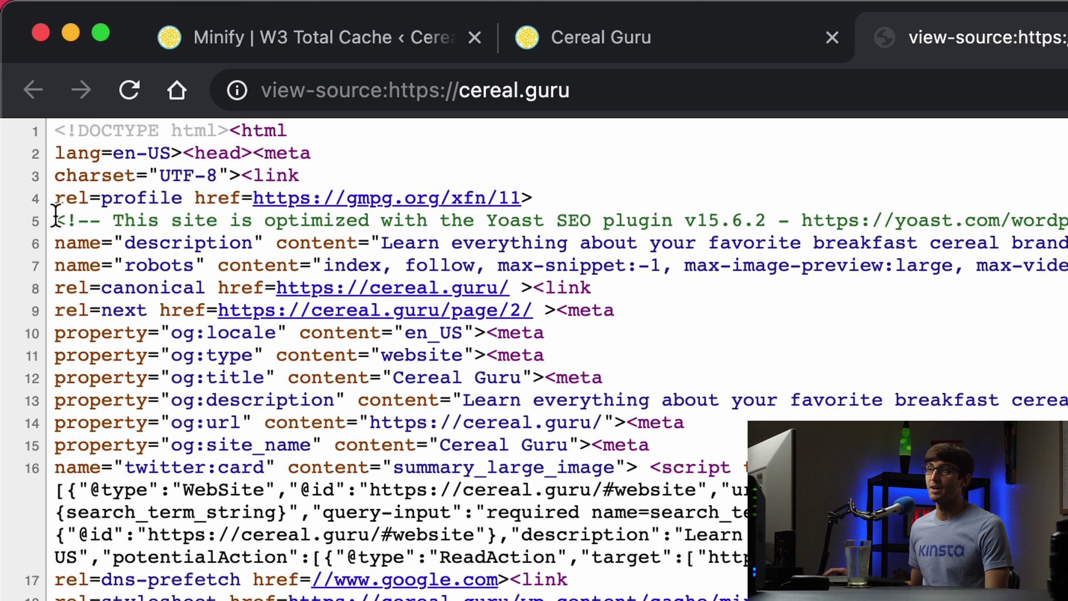
{"action": "left_click_drag", "start_coordinate": [56, 217], "coordinate": [1066, 220]}
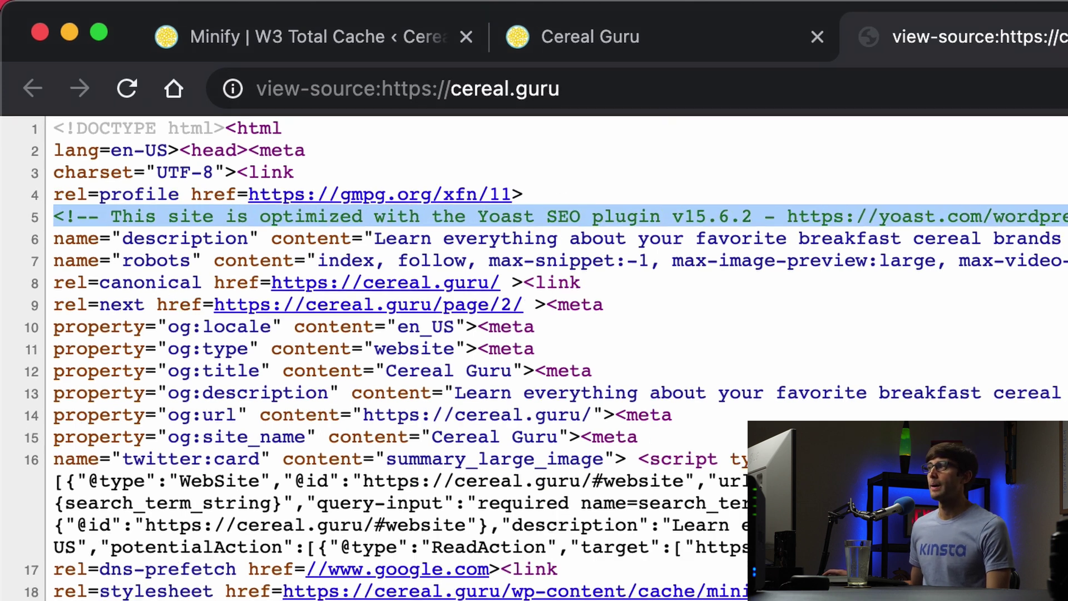
{"action": "key", "text": "super+0"}
- Delete the 'This site is optimized' line from Ignored comment stems and save the settings
{"action": "left_click", "coordinate": [909, 29]}
{"action": "left_click", "coordinate": [117, 14]}
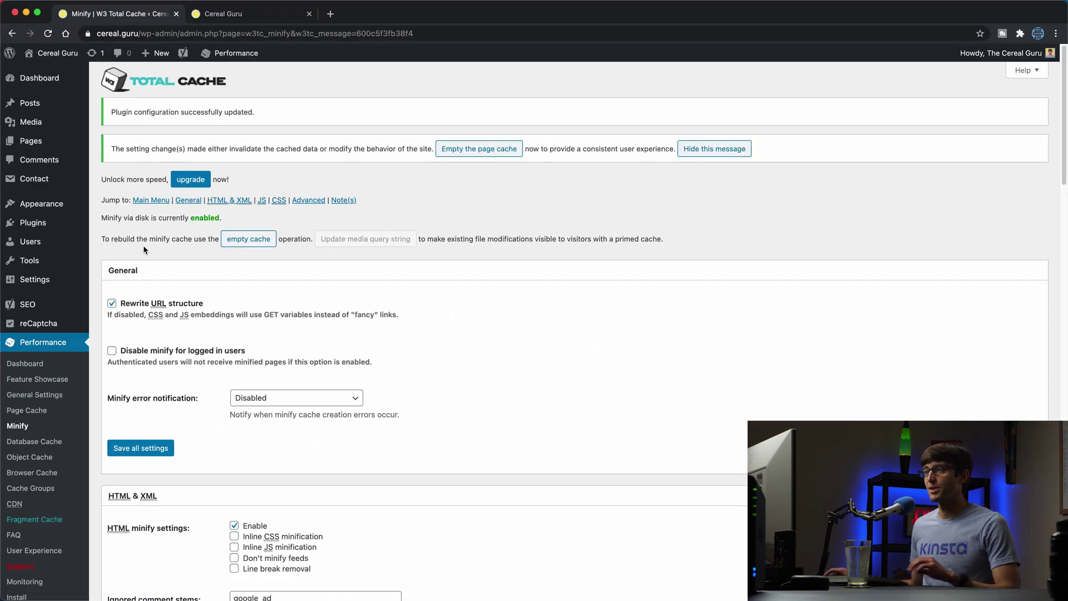
{"action": "scroll", "coordinate": [185, 423], "scroll_direction": "down", "scroll_amount": 5}
{"action": "left_click_drag", "start_coordinate": [312, 329], "coordinate": [217, 326]}
{"action": "key", "text": "BackSpace"}
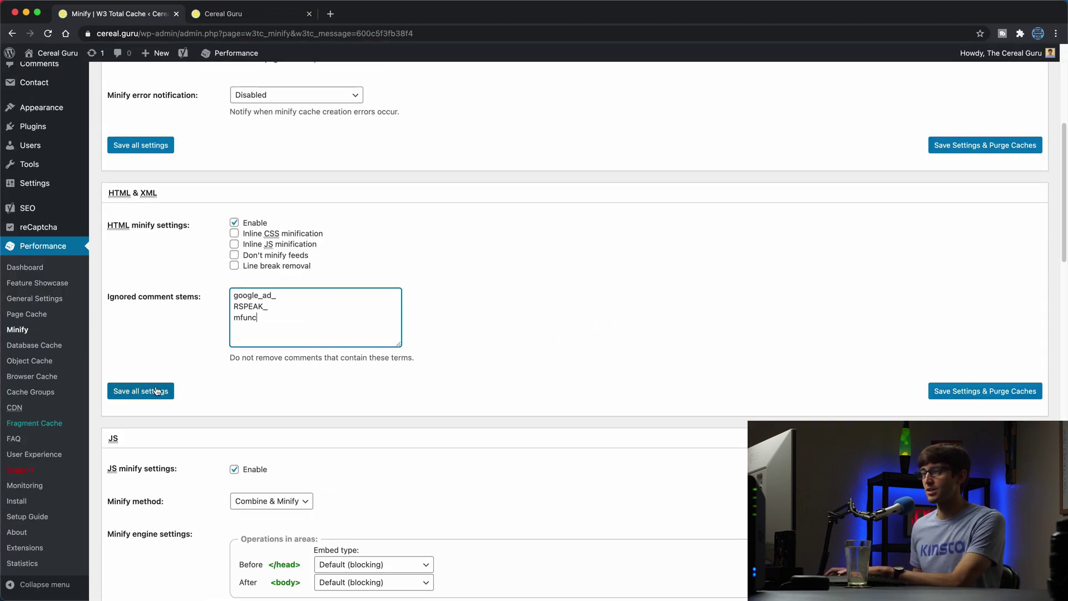
{"action": "left_click", "coordinate": [151, 395]}
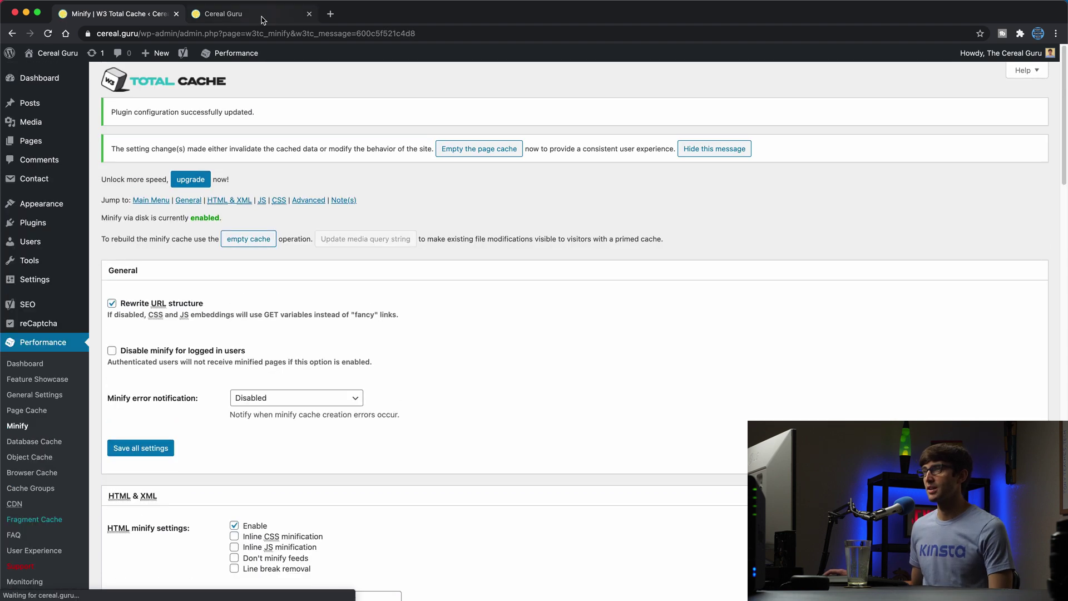
- Empty the page cache from the W3 Total Cache settings notice
{"action": "left_click", "coordinate": [264, 21]}
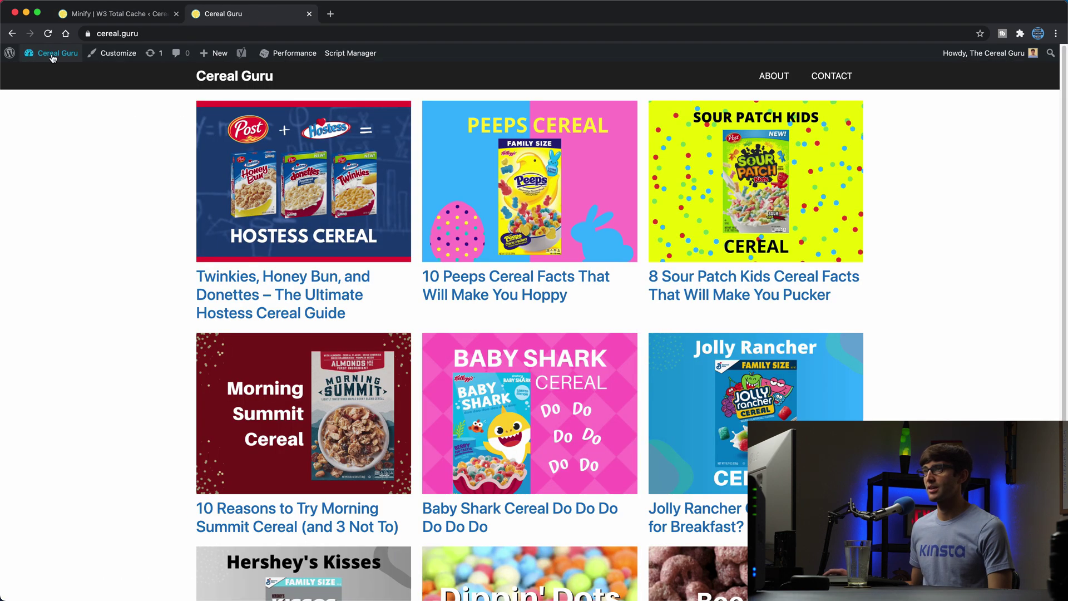
{"action": "left_click", "coordinate": [98, 15]}
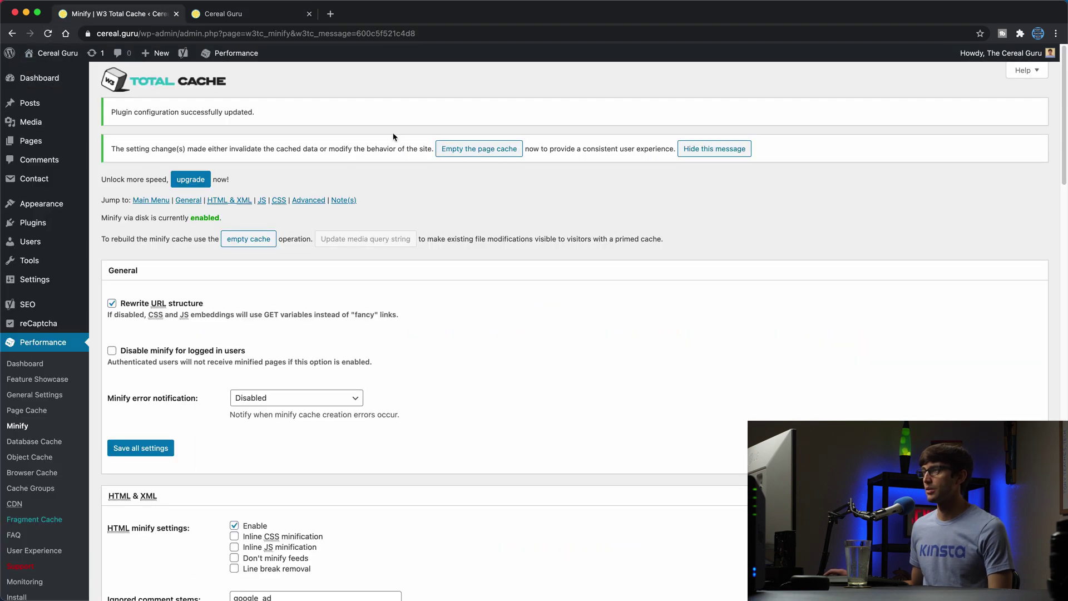
{"action": "left_click", "coordinate": [459, 156]}
- Reload the Cereal Guru homepage and view its page source to check line 5
{"action": "left_click", "coordinate": [246, 15]}
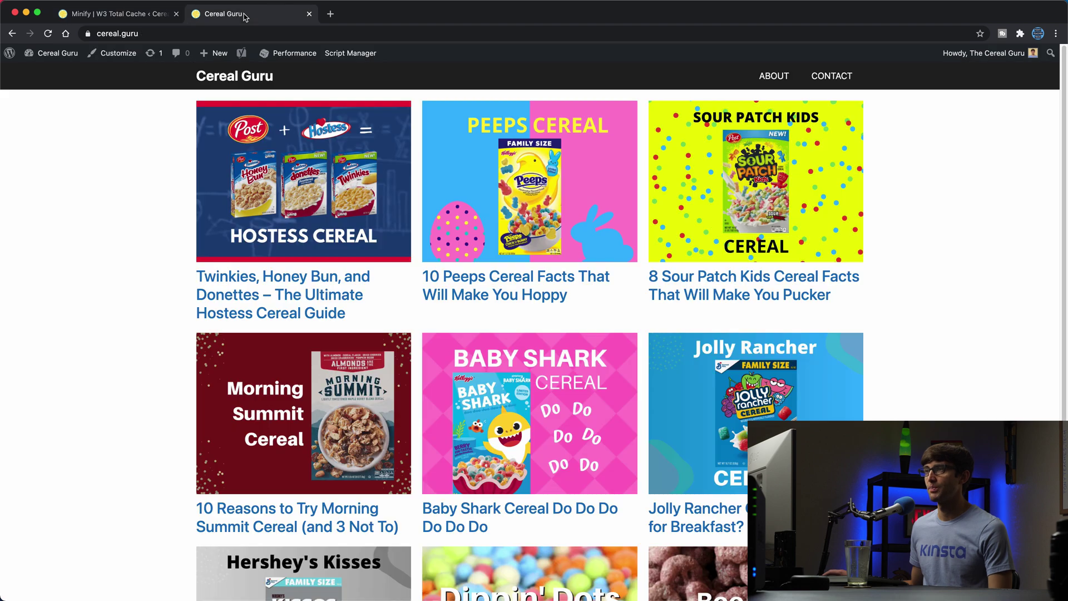
{"action": "right_click", "coordinate": [86, 183]}
{"action": "left_click", "coordinate": [95, 207]}
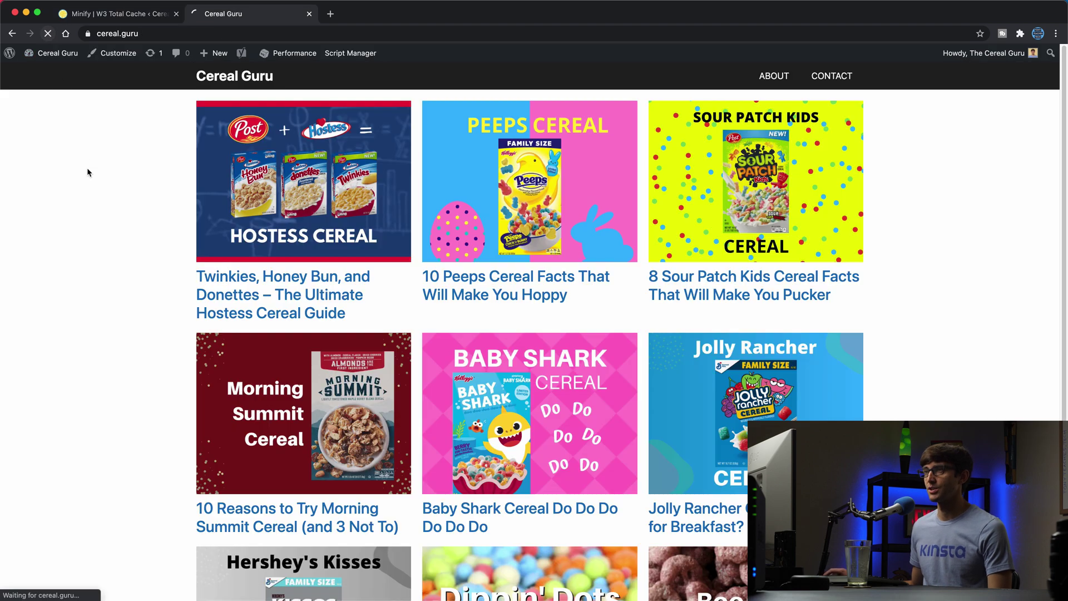
{"action": "right_click", "coordinate": [94, 198]}
{"action": "left_click", "coordinate": [128, 301]}
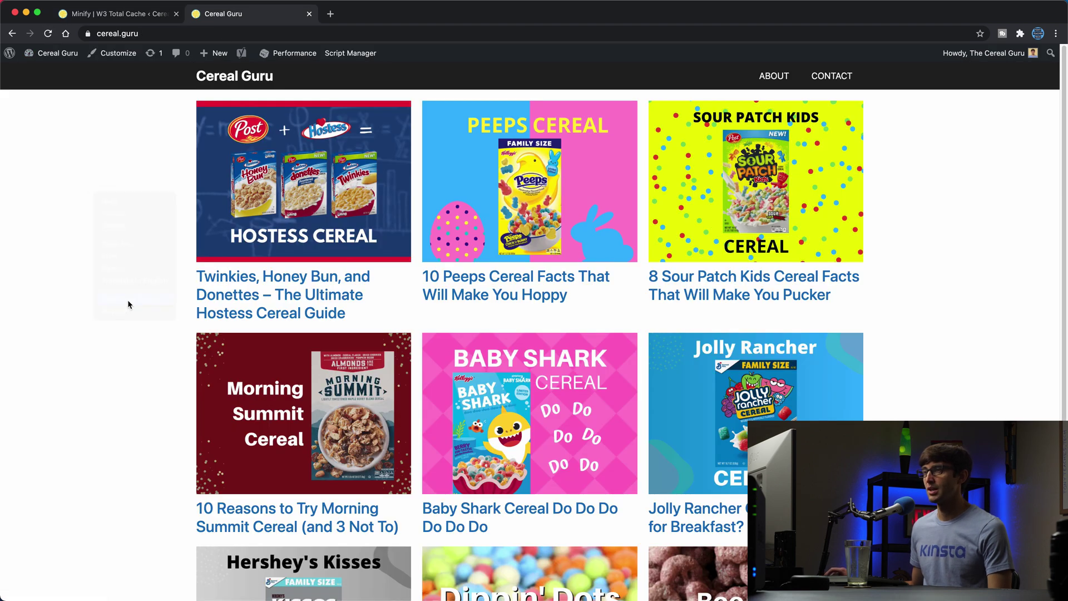